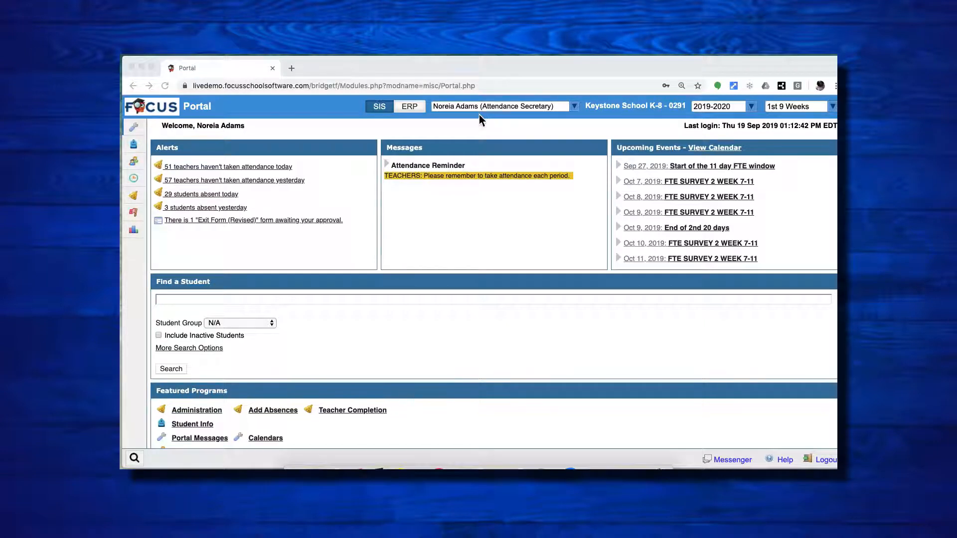
Step: Open the Take Attendance teacher program, search for the teacher by last name and first initial, and open the teacher's roster
left_click(137, 160)
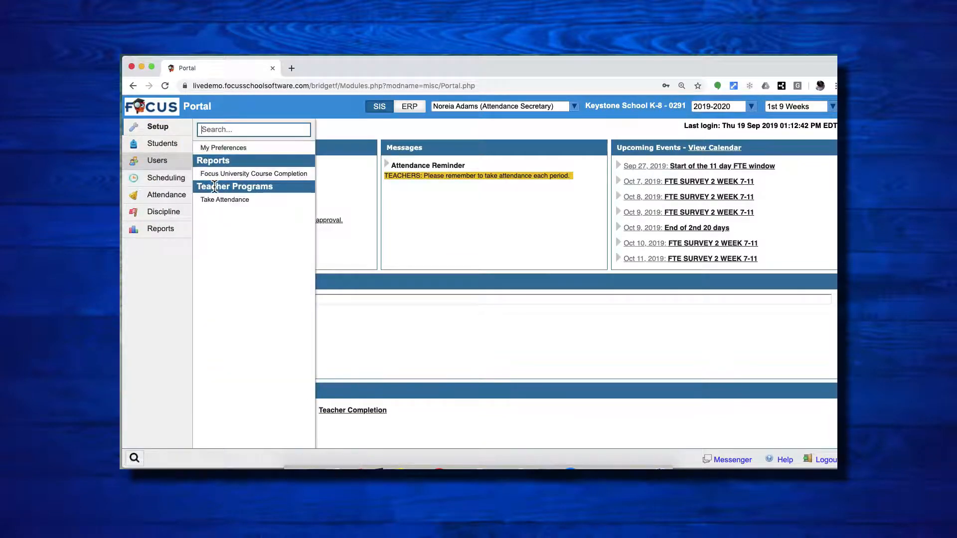
left_click(221, 201)
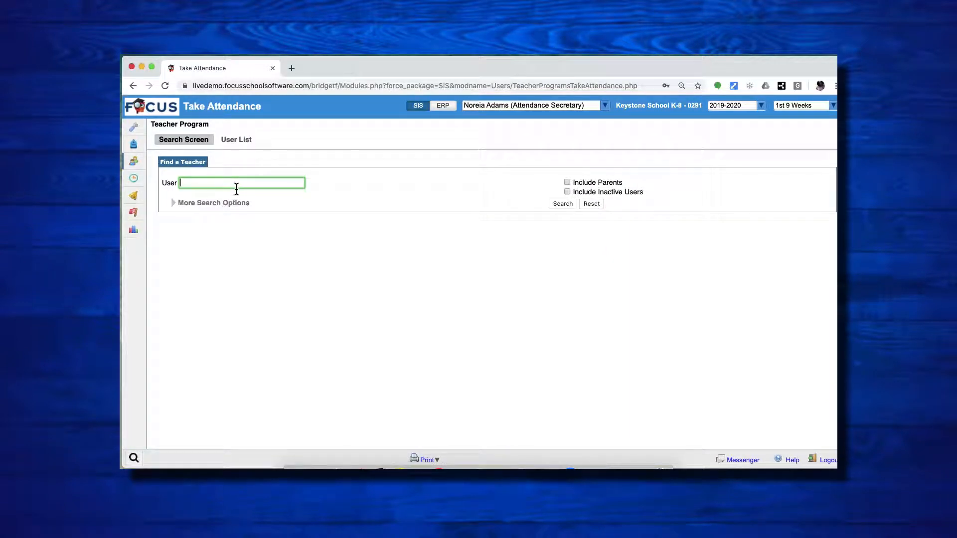
type("galvez, d")
left_click(560, 204)
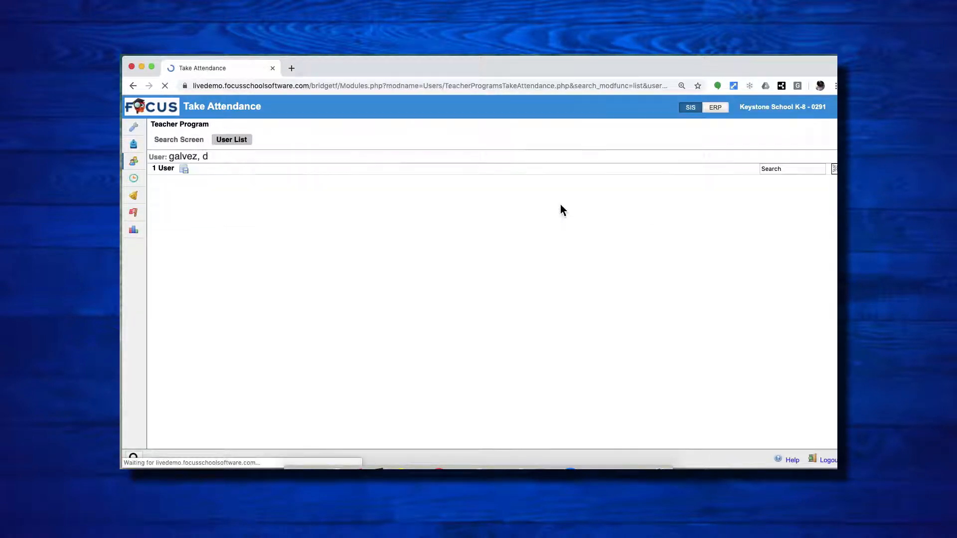
left_click(189, 202)
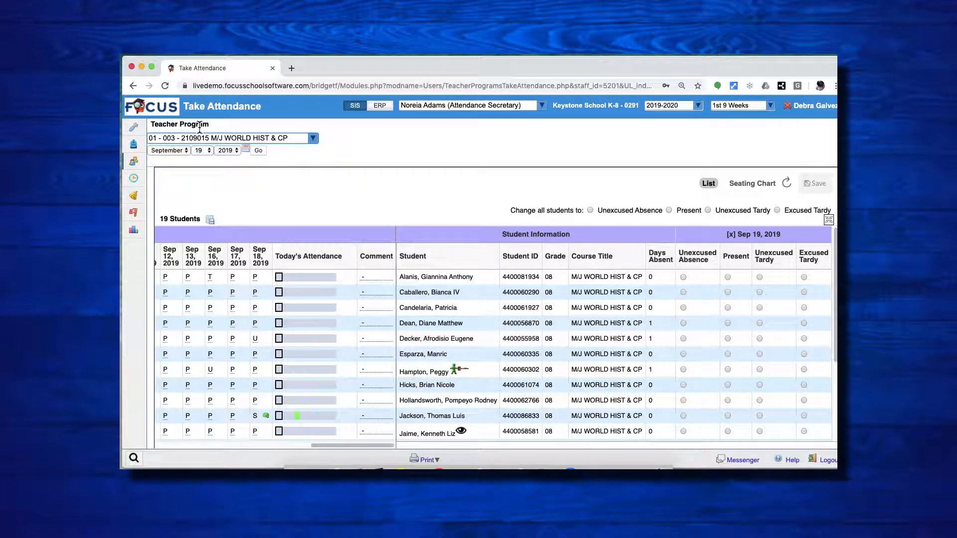
Step: Examine the teacher's available class periods and the attendance date choices, including the calendar, without changing the selection
left_click(306, 142)
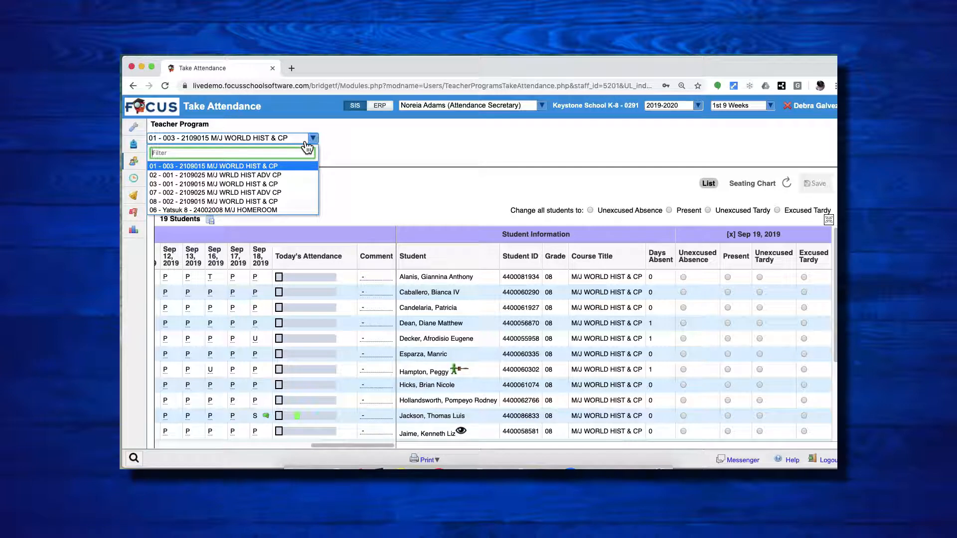
left_click(348, 155)
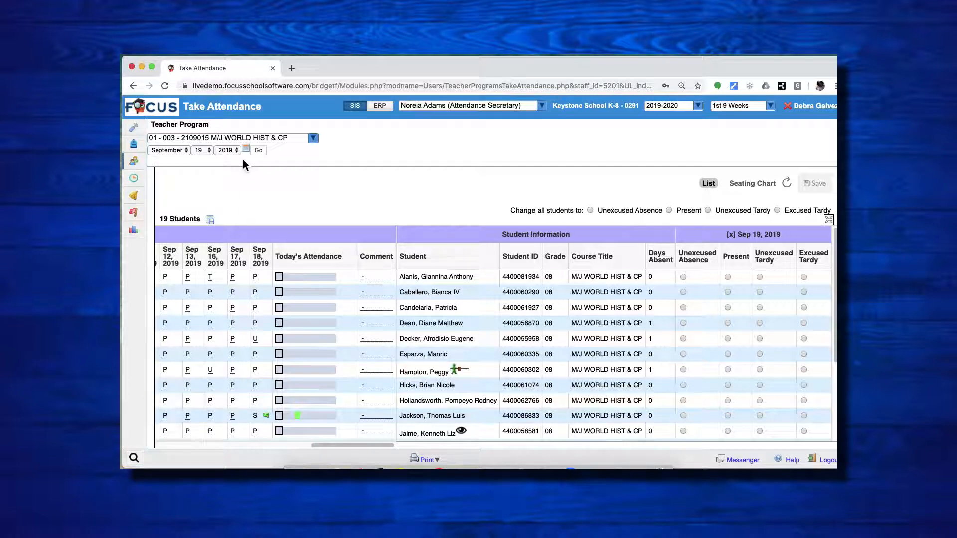
left_click(204, 152)
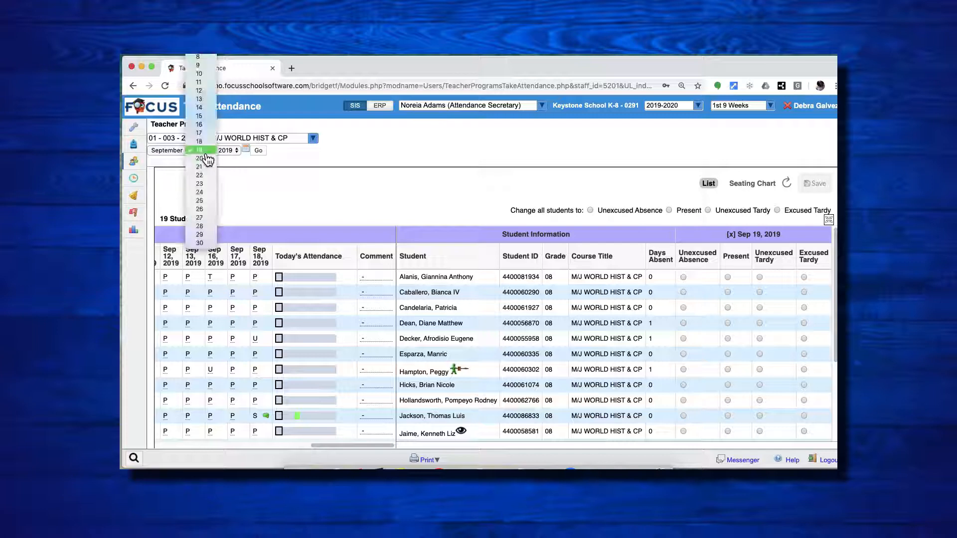
left_click(202, 150)
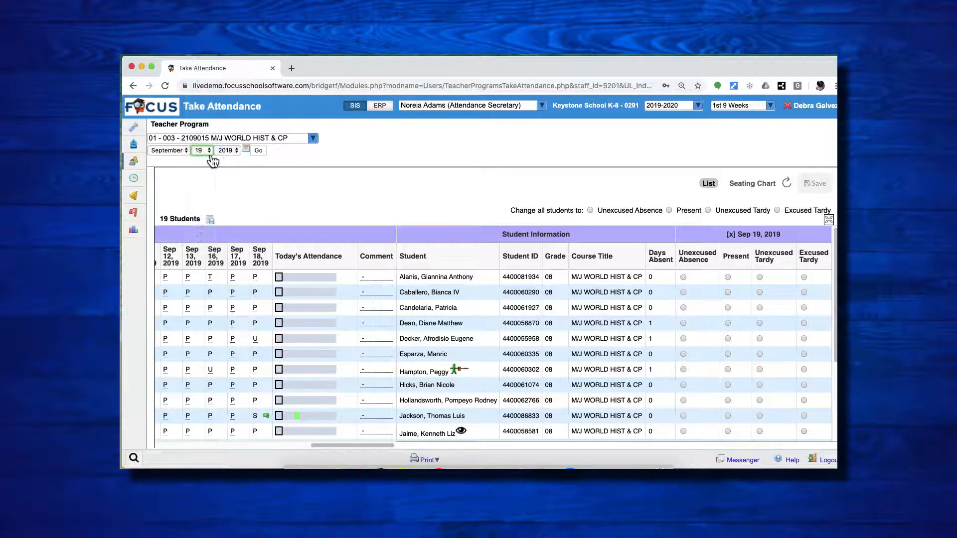
left_click(181, 153)
left_click(251, 158)
left_click(246, 149)
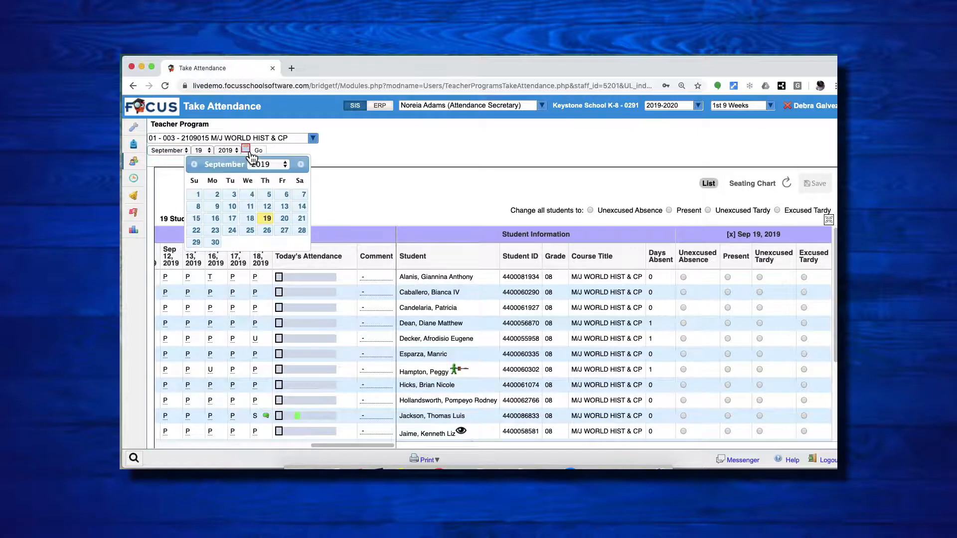
left_click(320, 151)
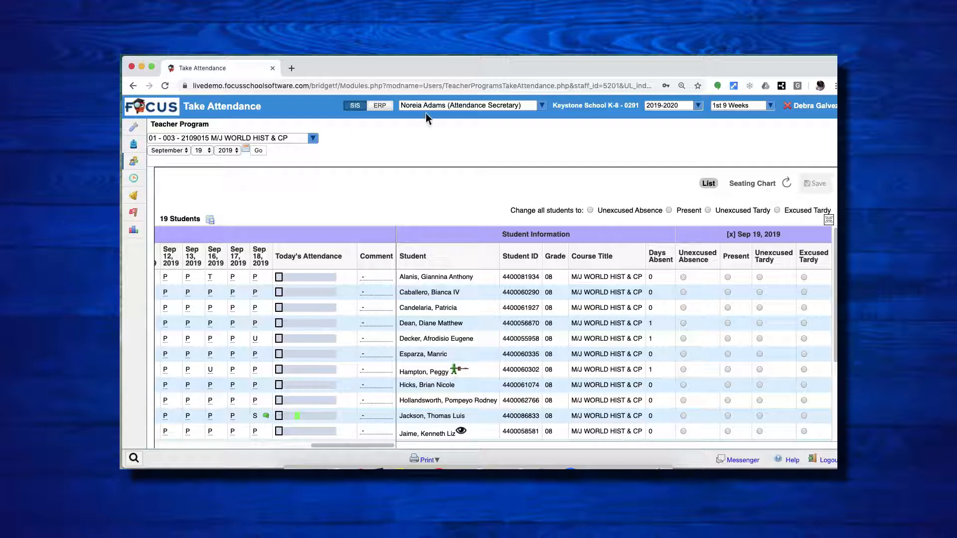
Step: Mark all students Present, except the first student Unexcused Absence, the seventh Excused Tardy and the 504-flagged student Unexcused Tardy
left_click(669, 211)
left_click(683, 277)
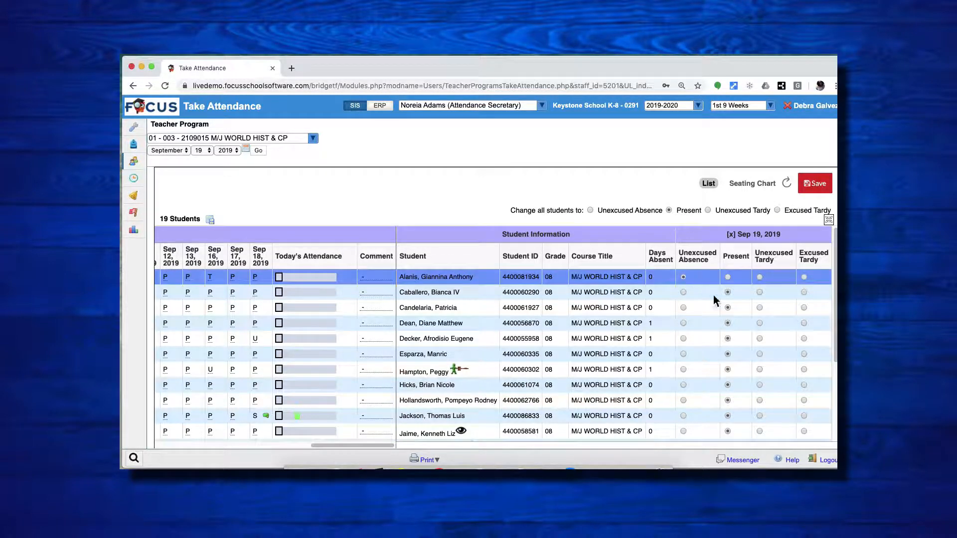
left_click(803, 369)
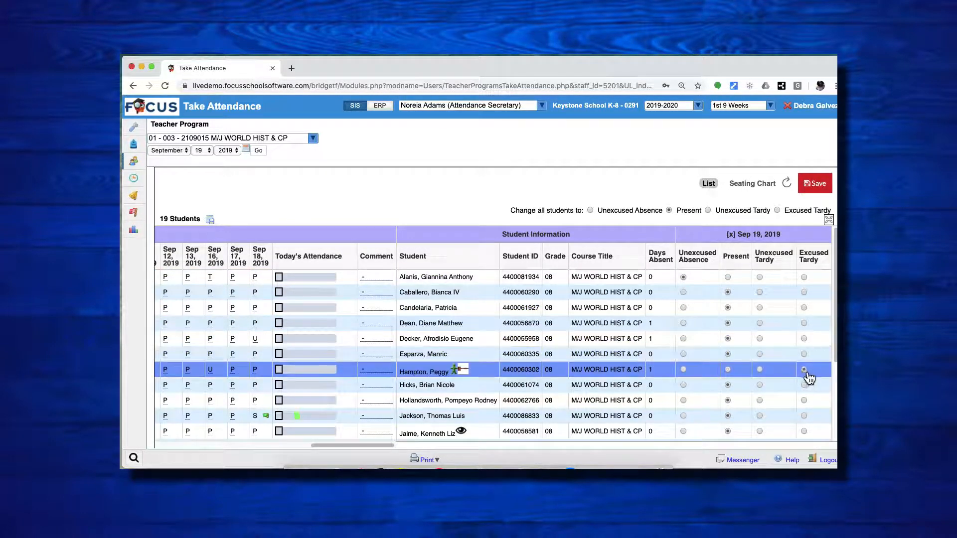
scroll(743, 393, "down", 3)
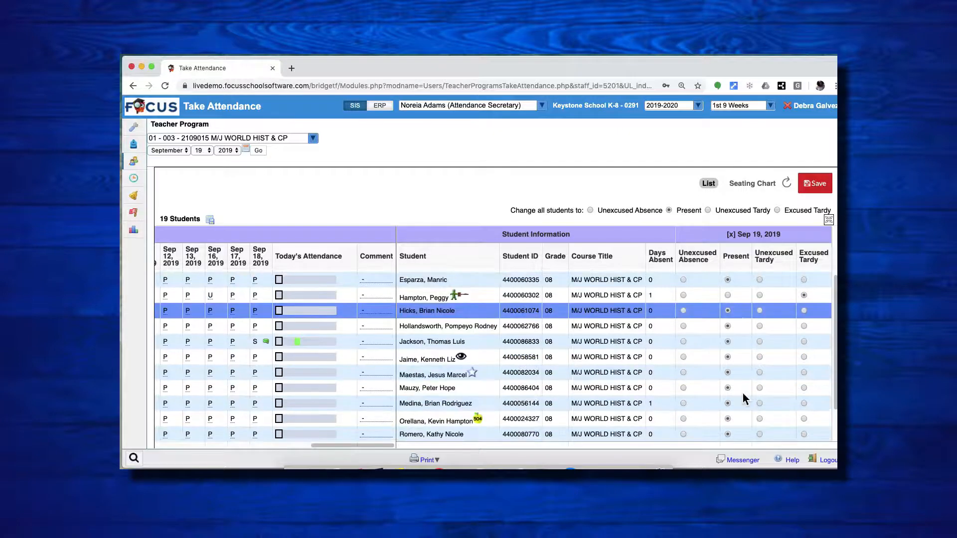
left_click(761, 420)
Step: Add the comment "no pass" for the student marked Unexcused Tardy and save the attendance
left_click(370, 417)
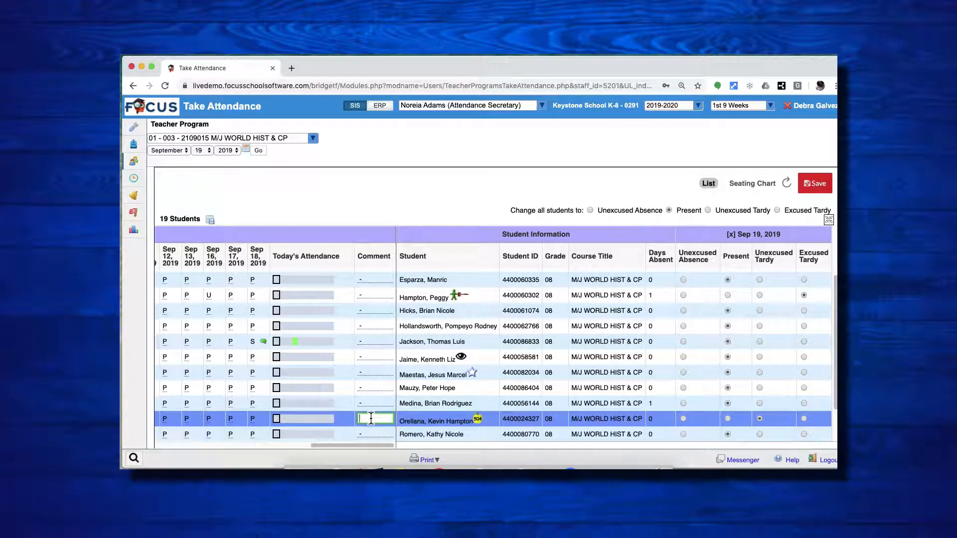
type("no pass")
left_click(439, 215)
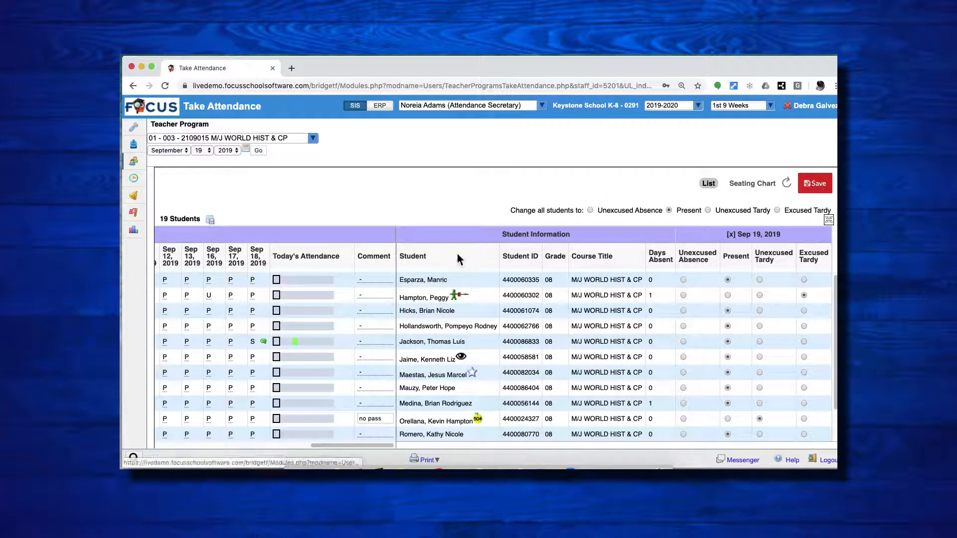
left_click(815, 185)
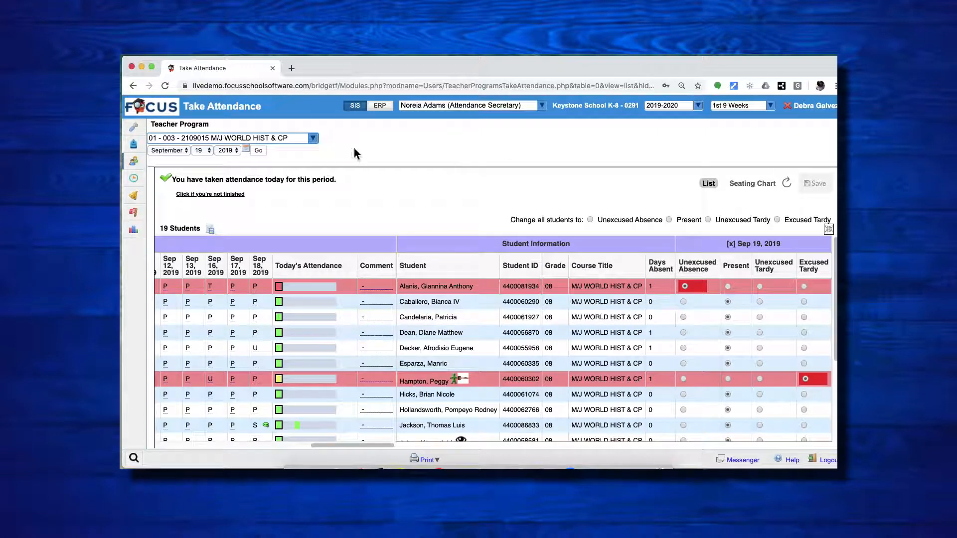
Step: Show the 02 - 001 M/J WRLD HIST ADV CP class as a seating chart with slightly smaller pictures
left_click(314, 140)
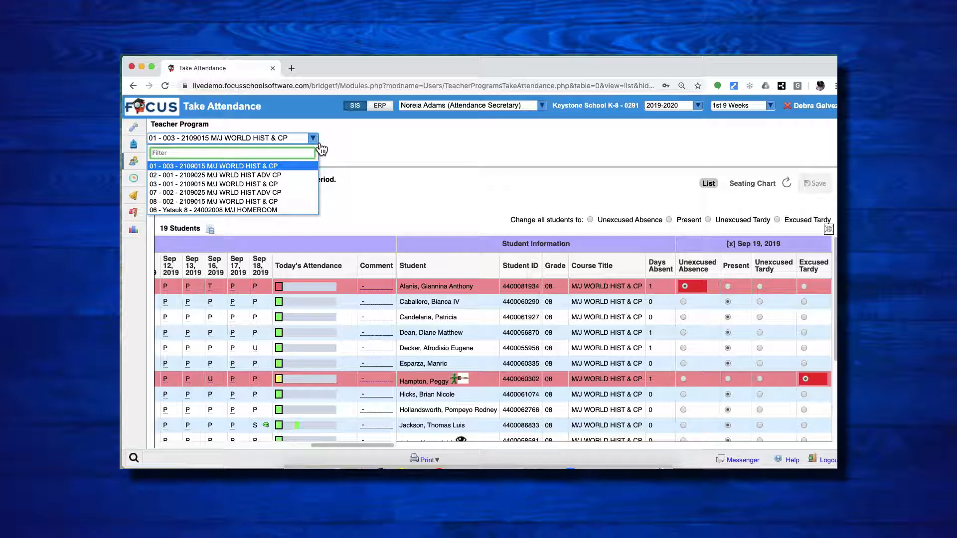
left_click(282, 175)
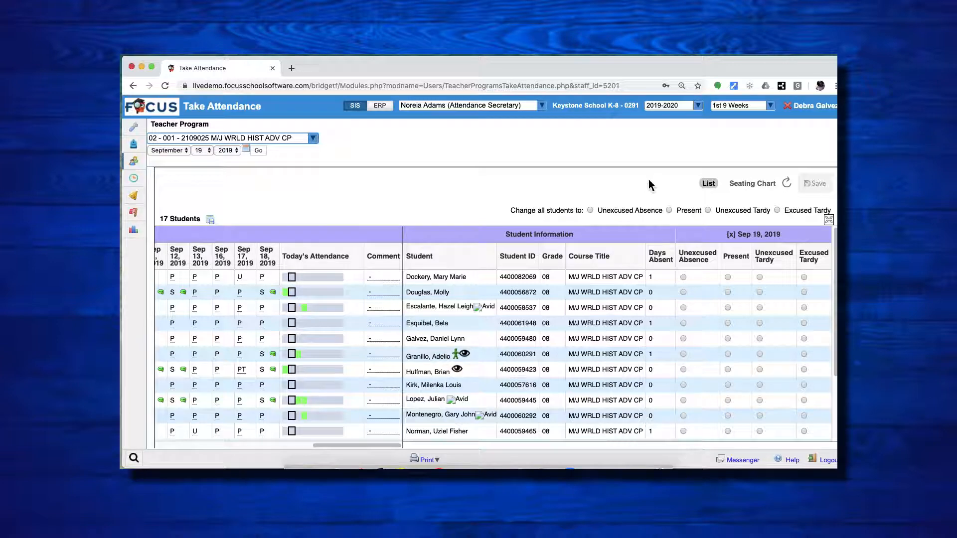
left_click(769, 188)
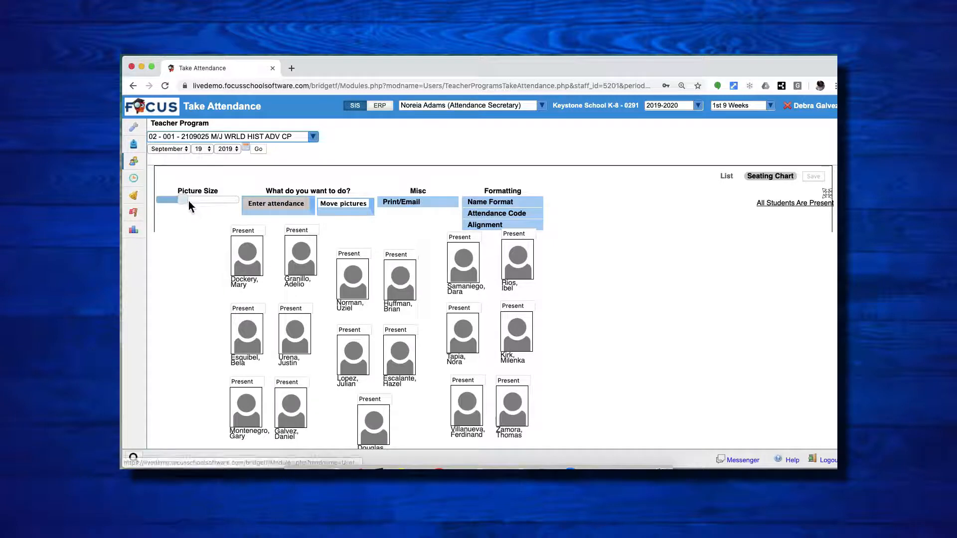
left_click_drag(188, 201, 180, 205)
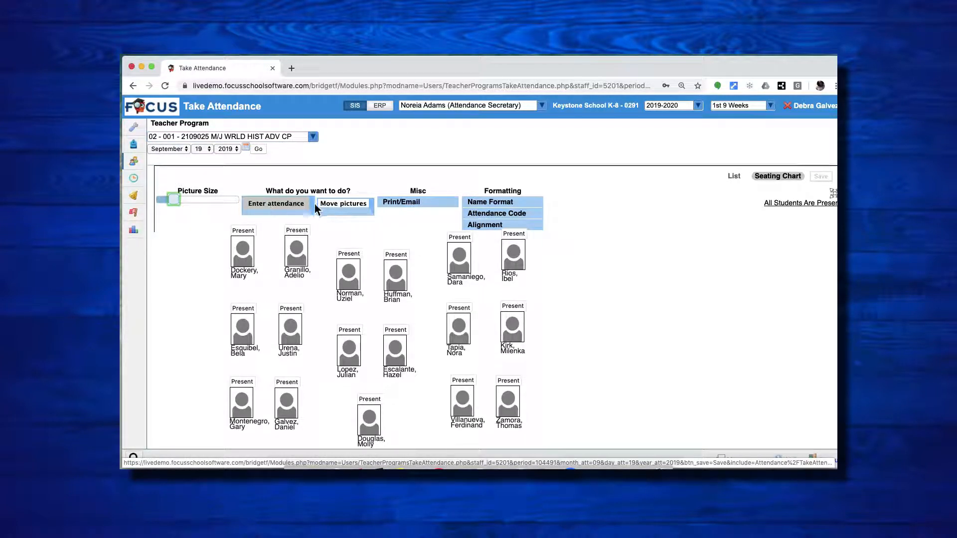
Step: Mark the middle block's second and lowest students Excused Tardy and the first student in the second row Unexcused Tardy, and save the attendance
left_click(287, 206)
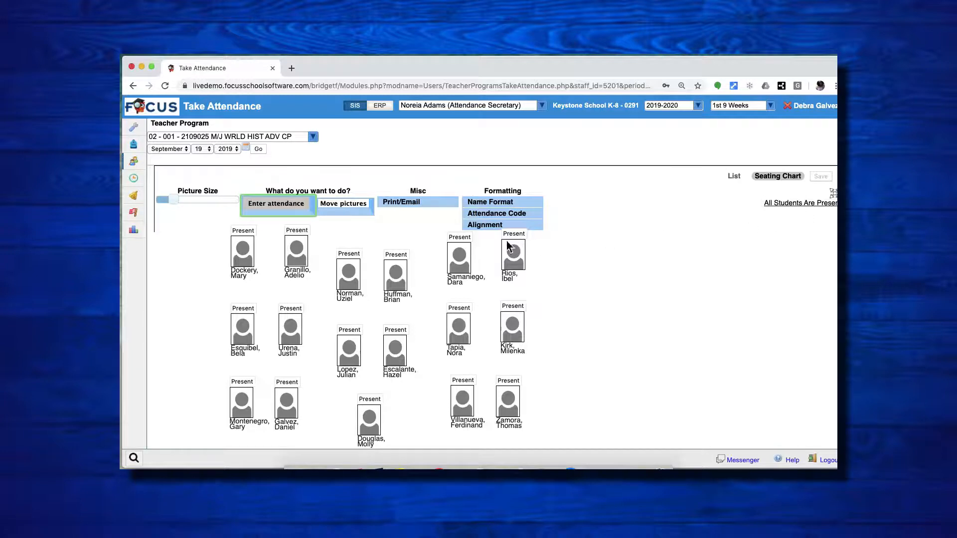
left_click(401, 255)
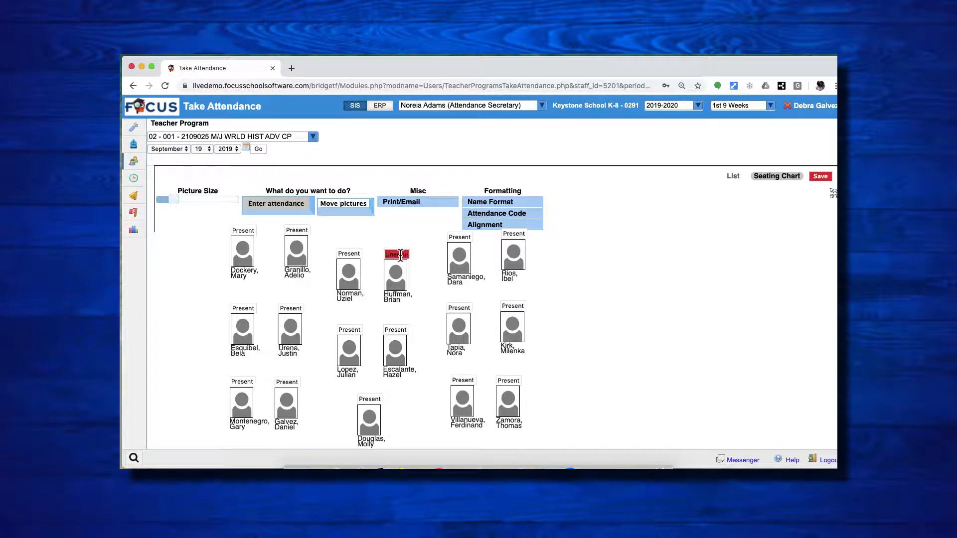
left_click(400, 255)
left_click(253, 310)
left_click(255, 310)
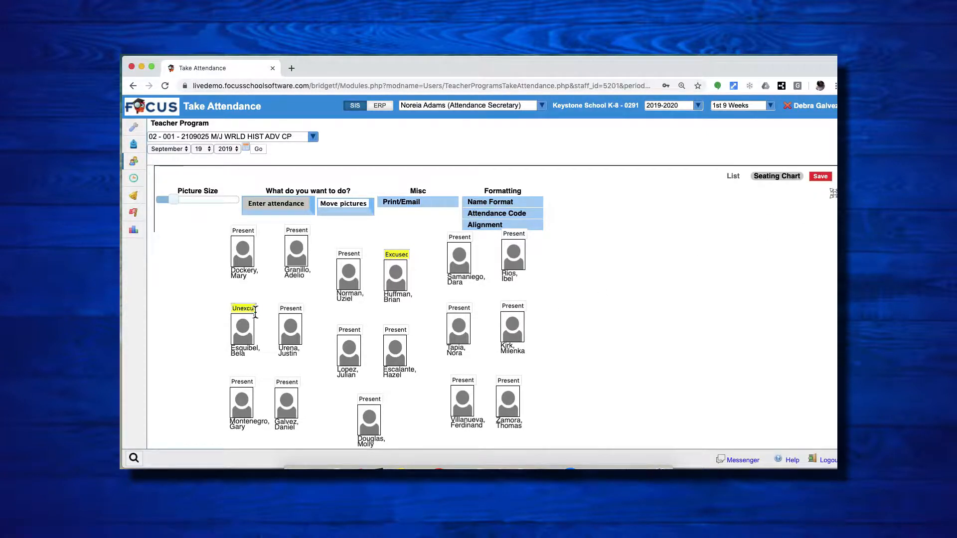
left_click(370, 399)
left_click(371, 399)
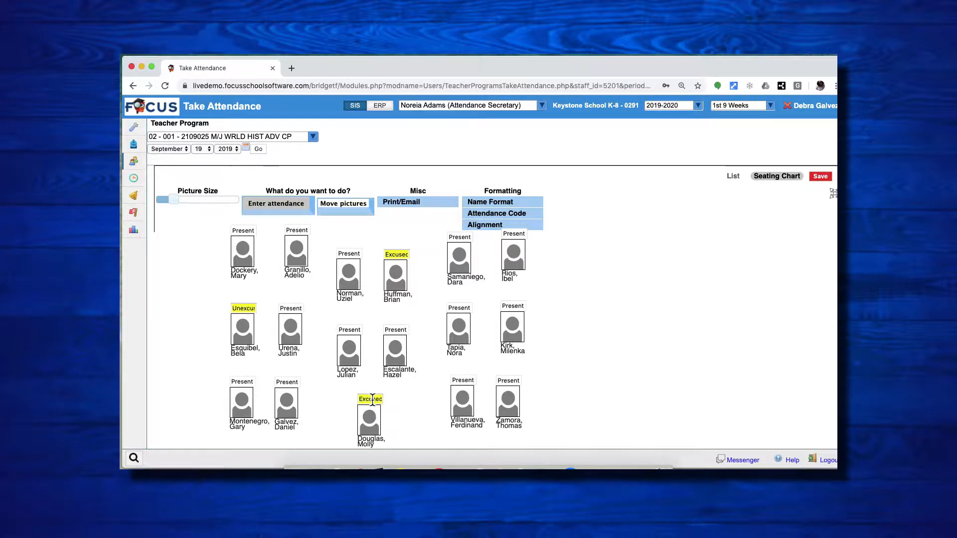
left_click(825, 180)
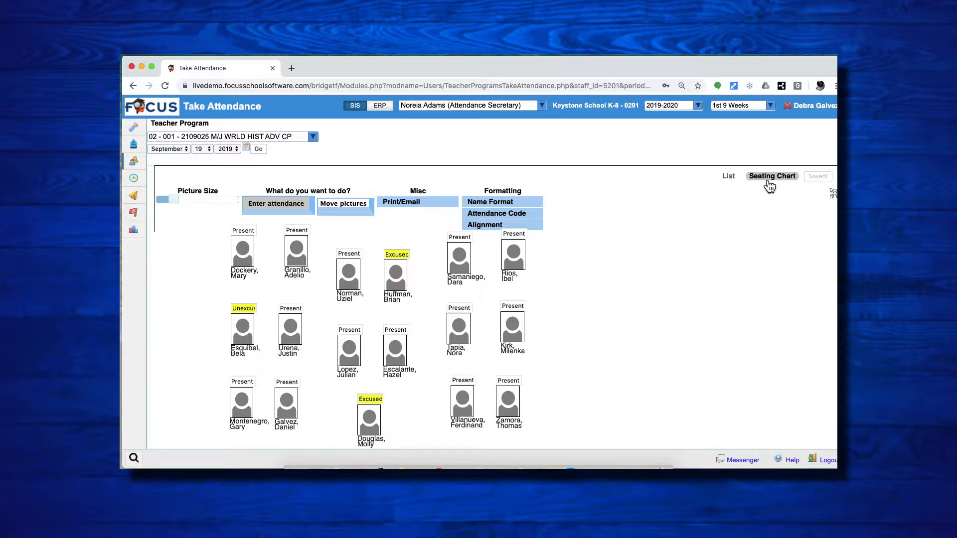
left_click(315, 139)
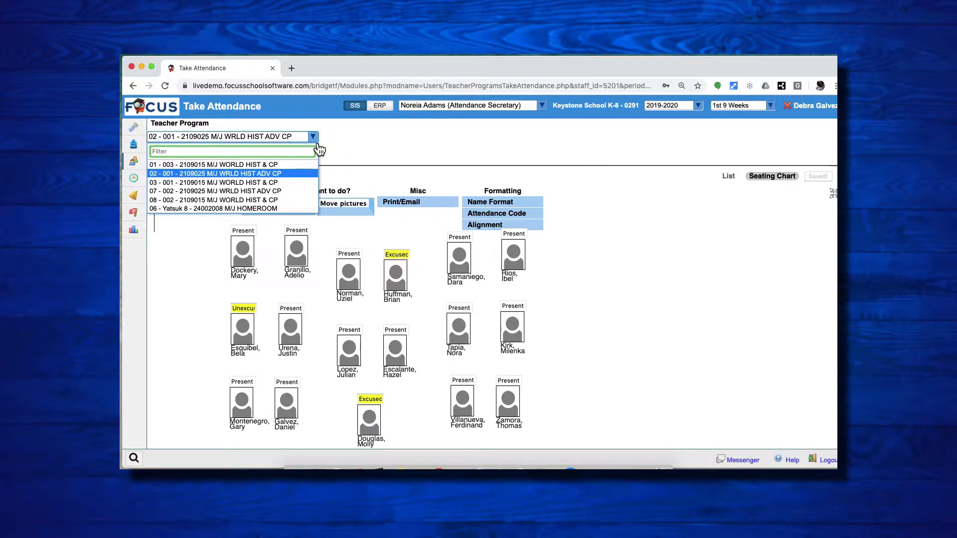
left_click(407, 151)
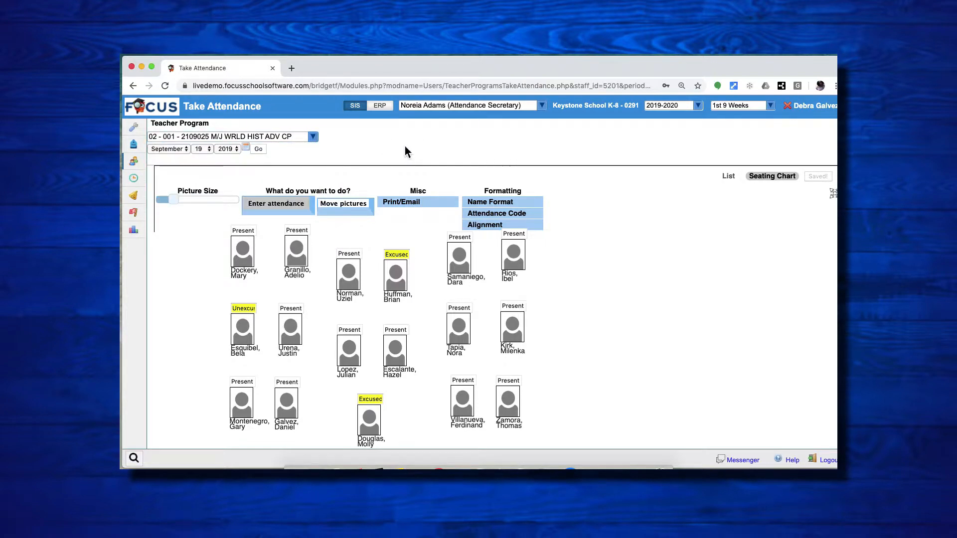